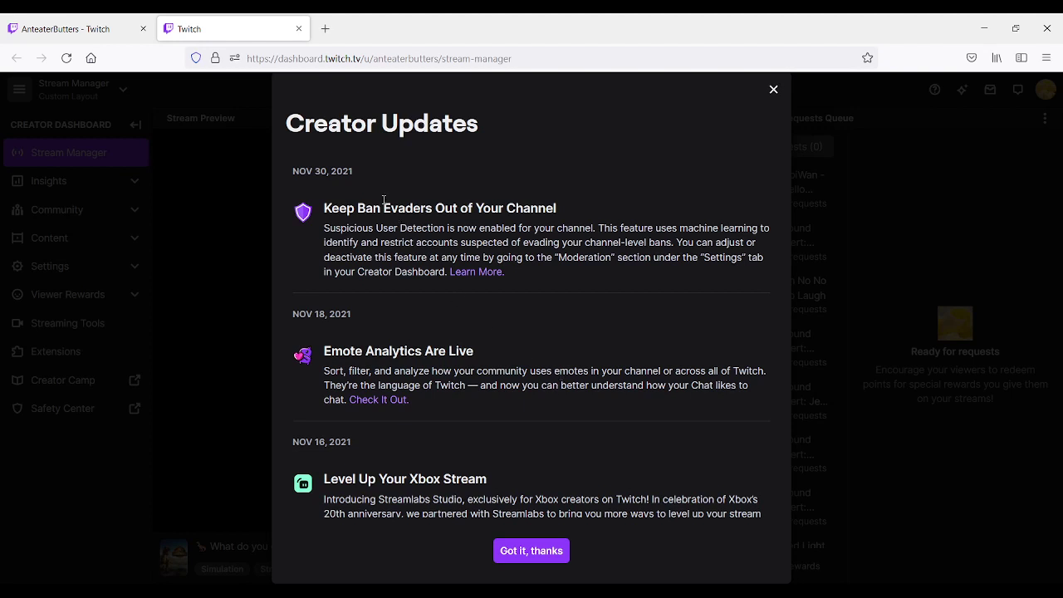
# Go from the AnteaterButters channel page to the Creator Dashboard through the profile avatar menu
pyautogui.click(94, 18)
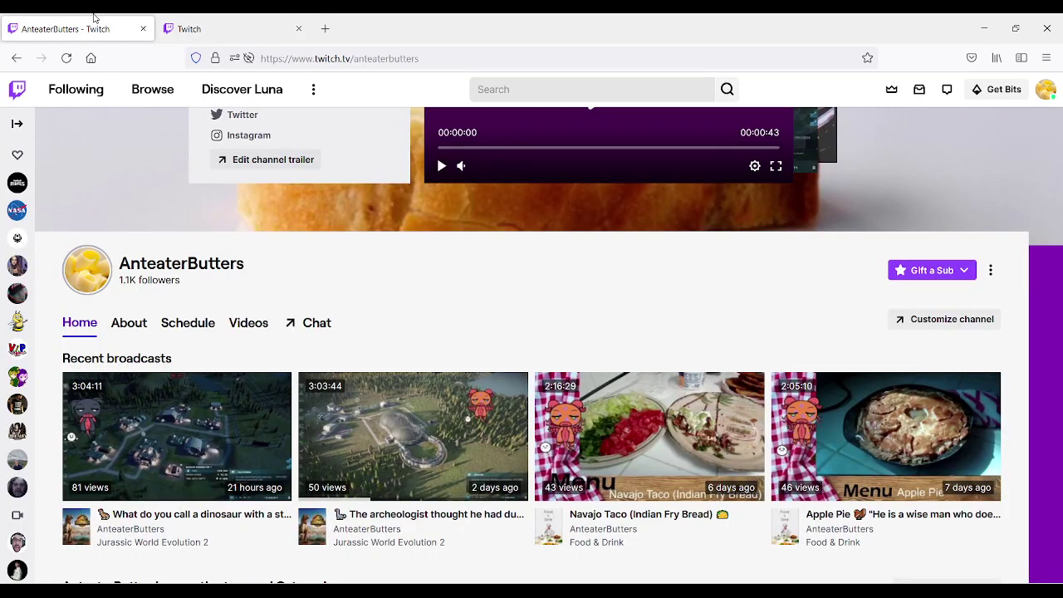
pyautogui.scroll(3, 704, 397)
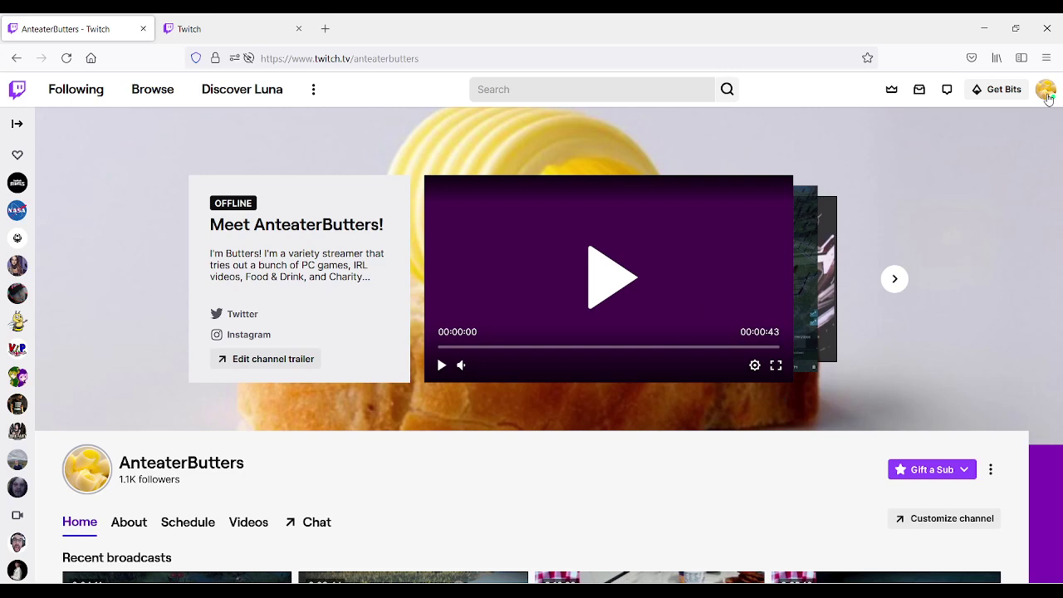
pyautogui.click(1046, 91)
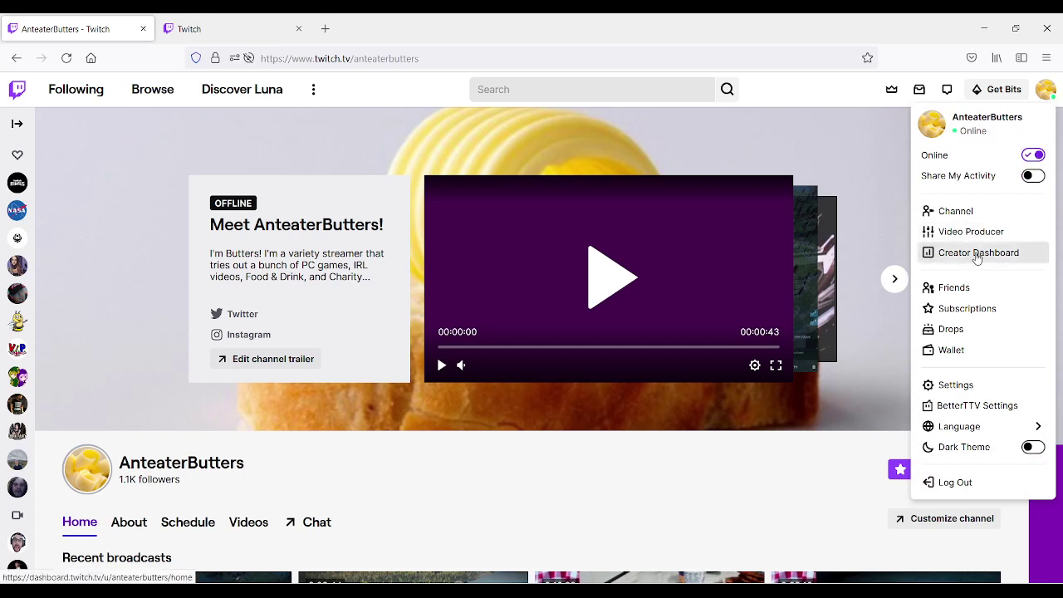
pyautogui.click(977, 253)
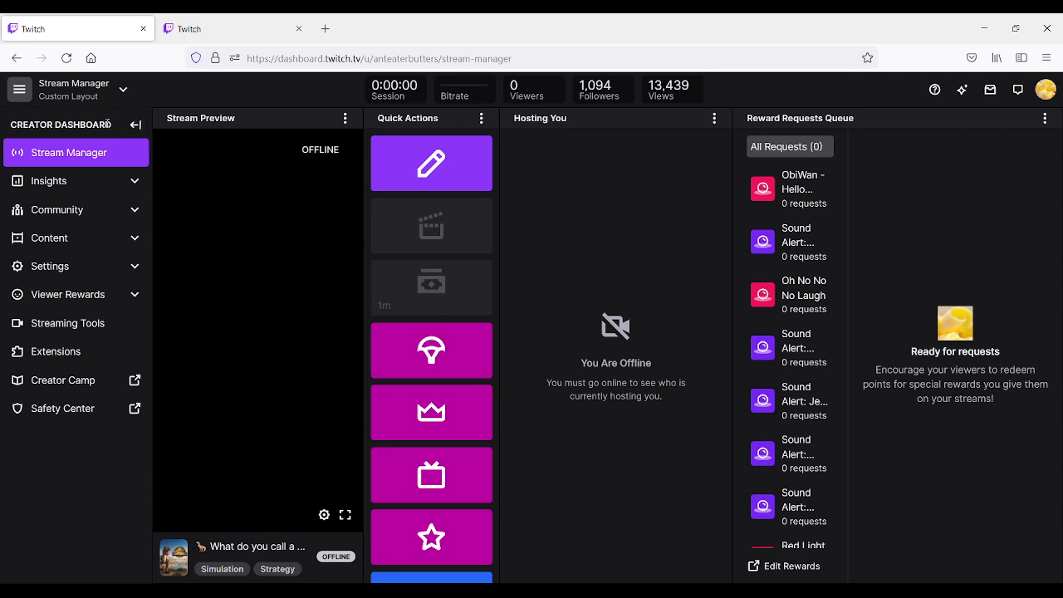
pyautogui.click(136, 124)
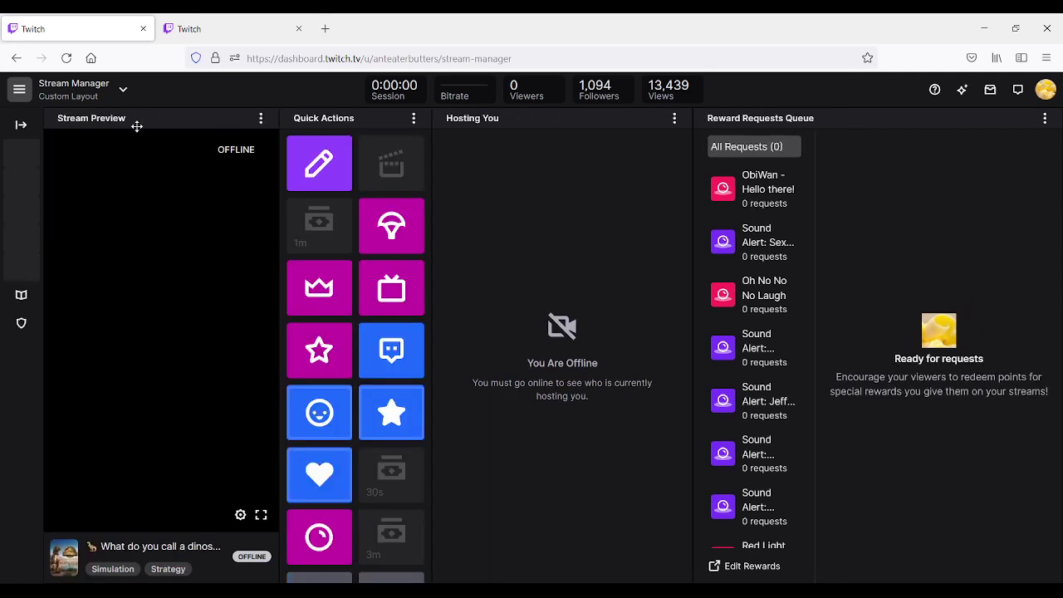
pyautogui.click(21, 125)
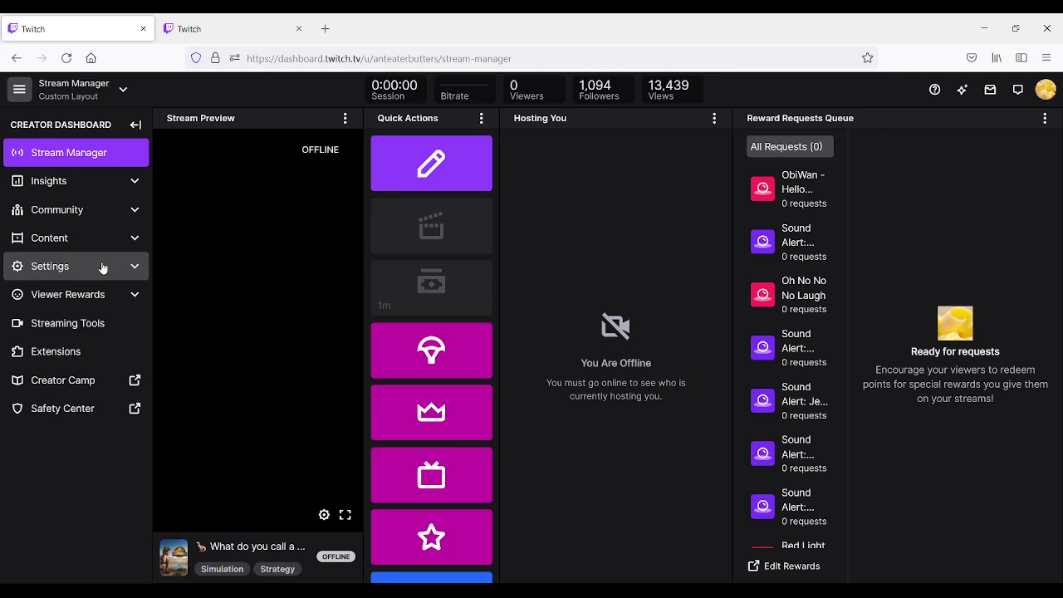
# Open Settings > Moderation and bring up Suspicious Users Controls, with Ban Evasion Detection at Level 2
pyautogui.click(134, 268)
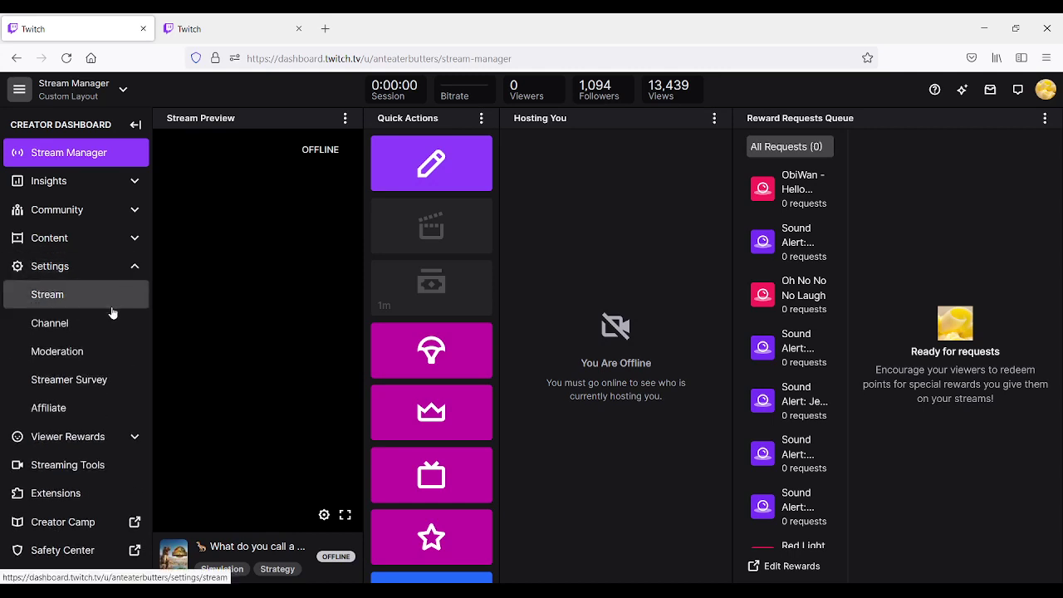
pyautogui.click(107, 356)
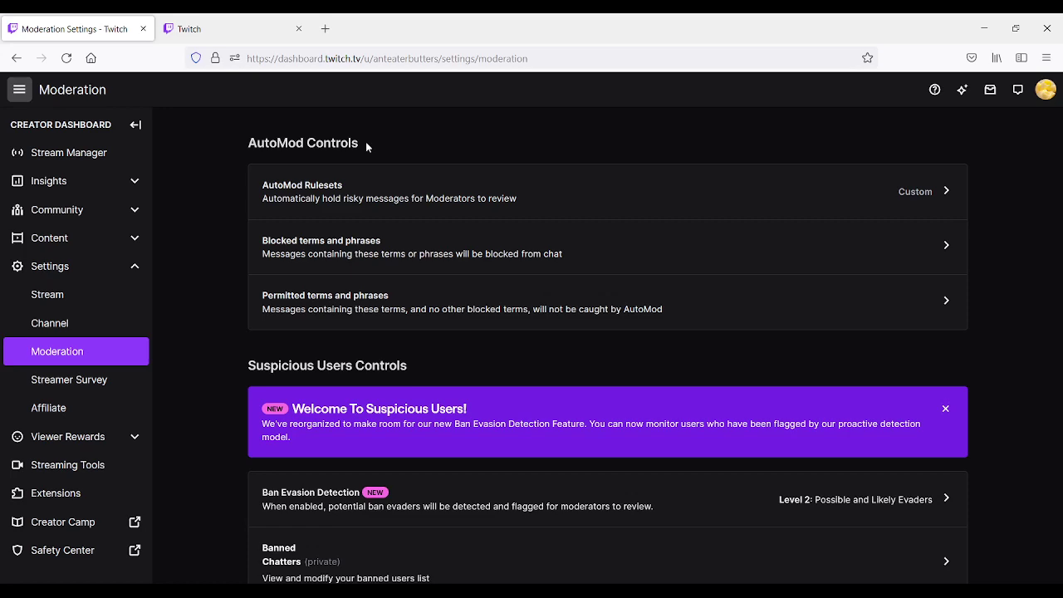
pyautogui.scroll(-1, 313, 362)
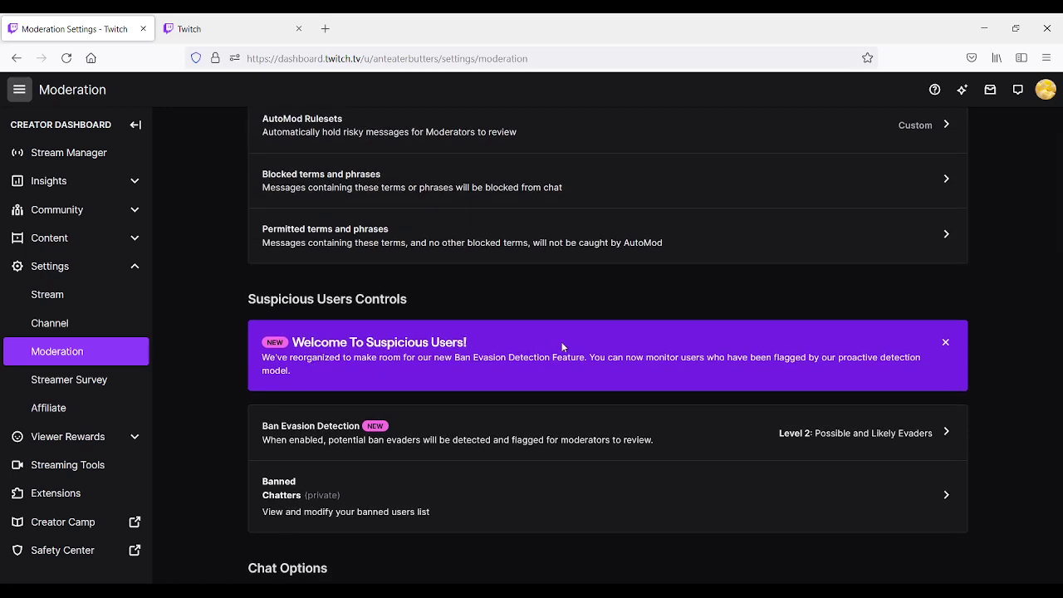
pyautogui.scroll(-1, 562, 349)
pyautogui.scroll(-1, 567, 348)
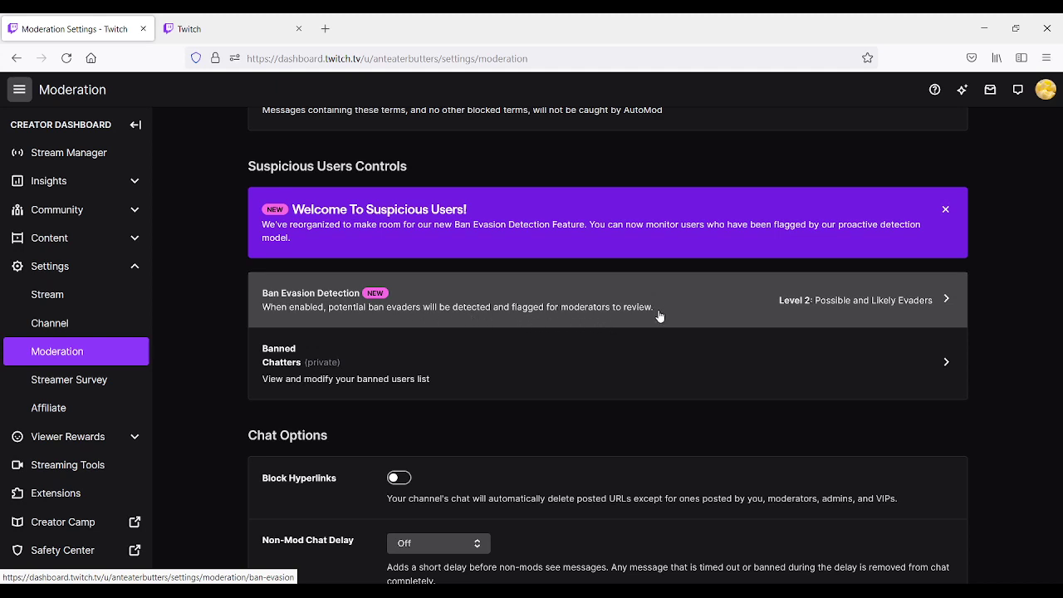
# Open the Ban Evasion Detection row under Suspicious Users Controls
pyautogui.click(951, 309)
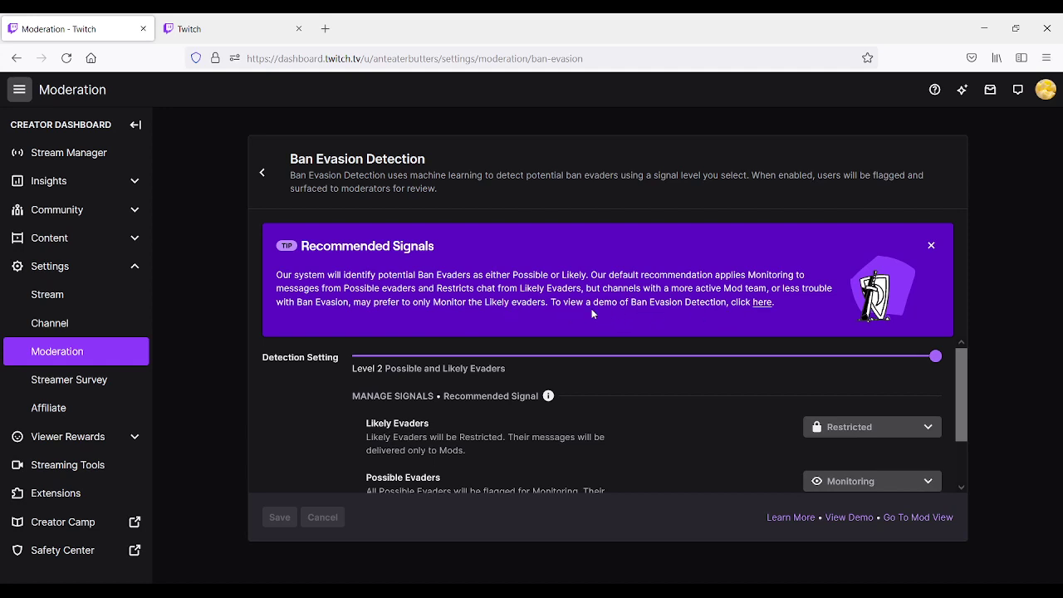
pyautogui.click(761, 303)
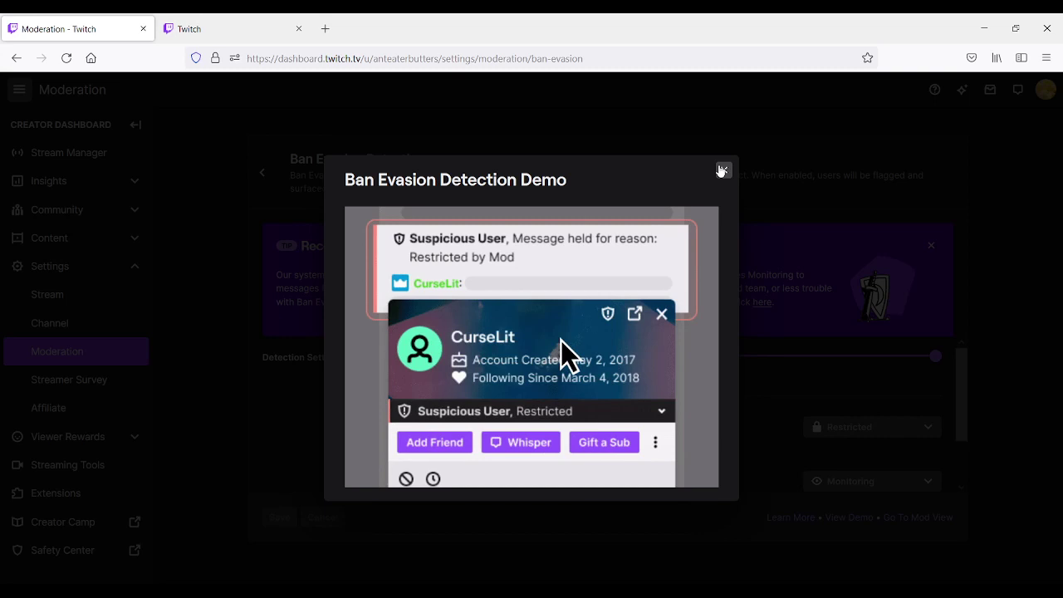
pyautogui.click(722, 169)
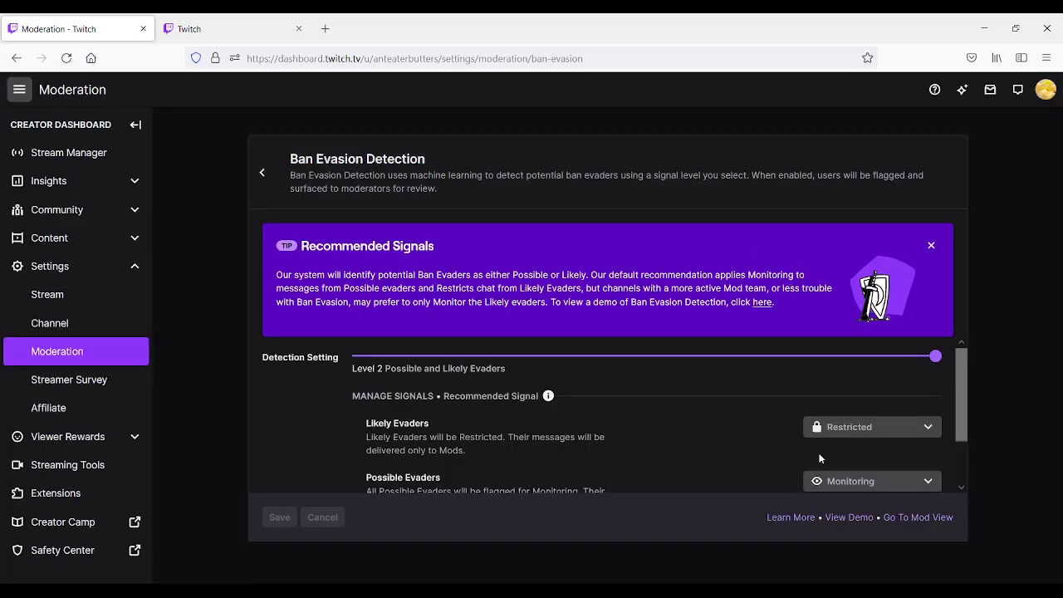
# Set the detection slider to Level 1: Only Likely Evaders, after checking Level 0's warning
pyautogui.scroll(-2, 820, 458)
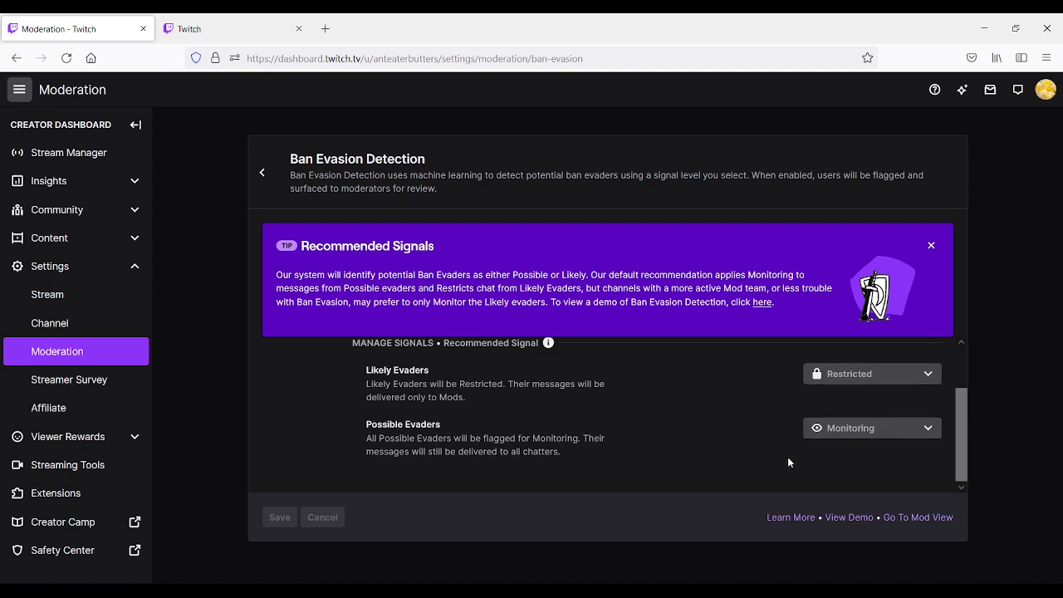
pyautogui.scroll(2, 789, 462)
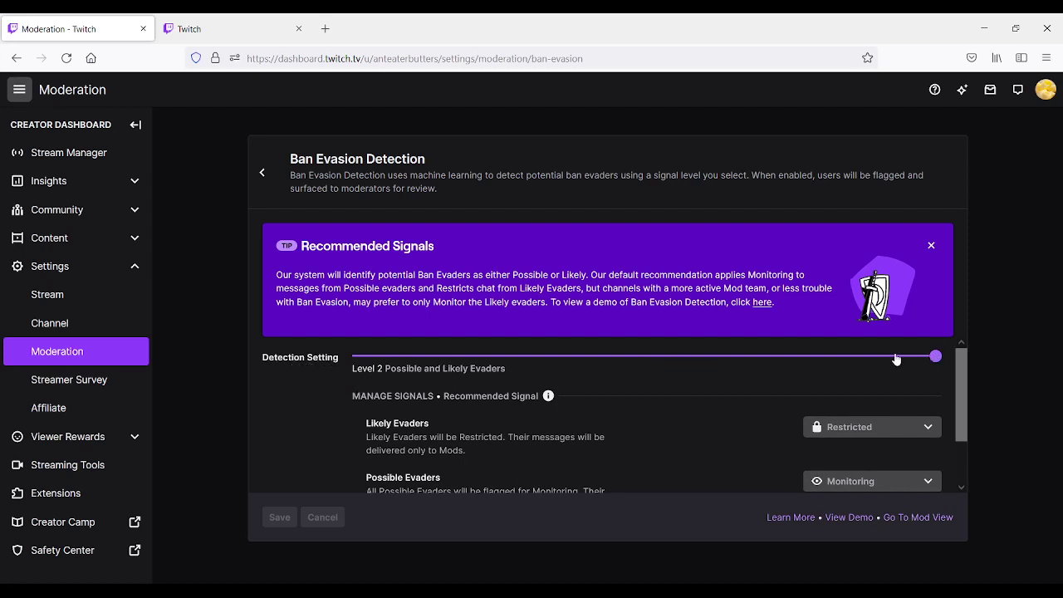
pyautogui.moveTo(896, 358); pyautogui.dragTo(601, 358)
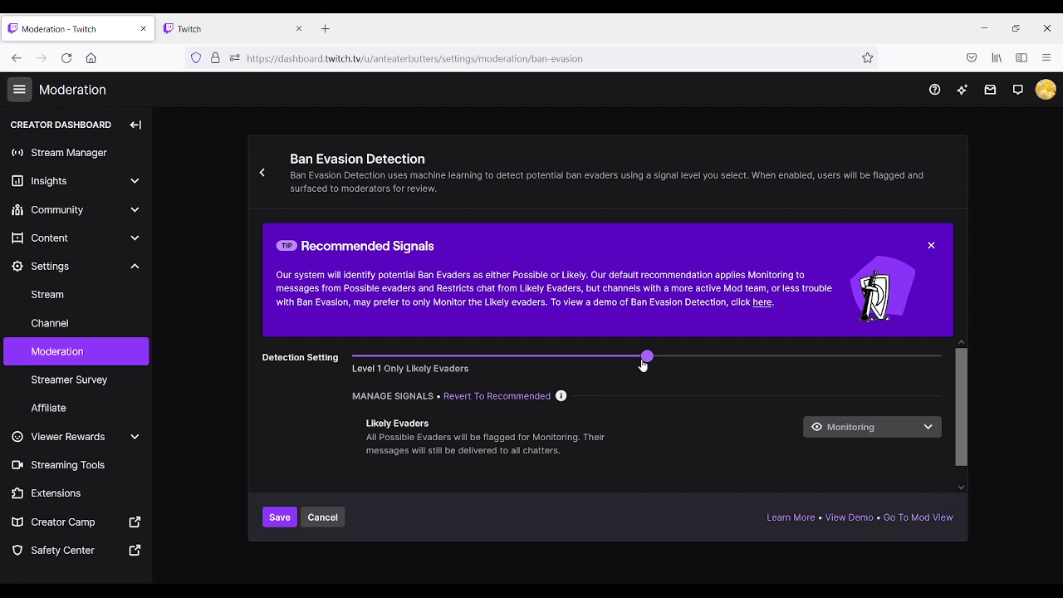
pyautogui.click(456, 357)
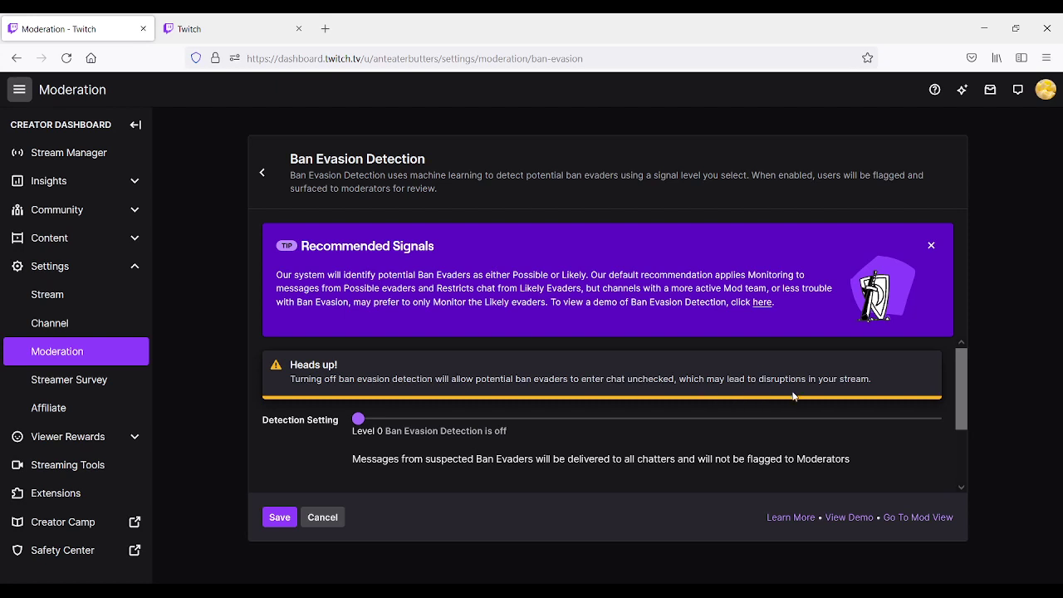
pyautogui.scroll(-2, 630, 465)
pyautogui.scroll(2, 630, 465)
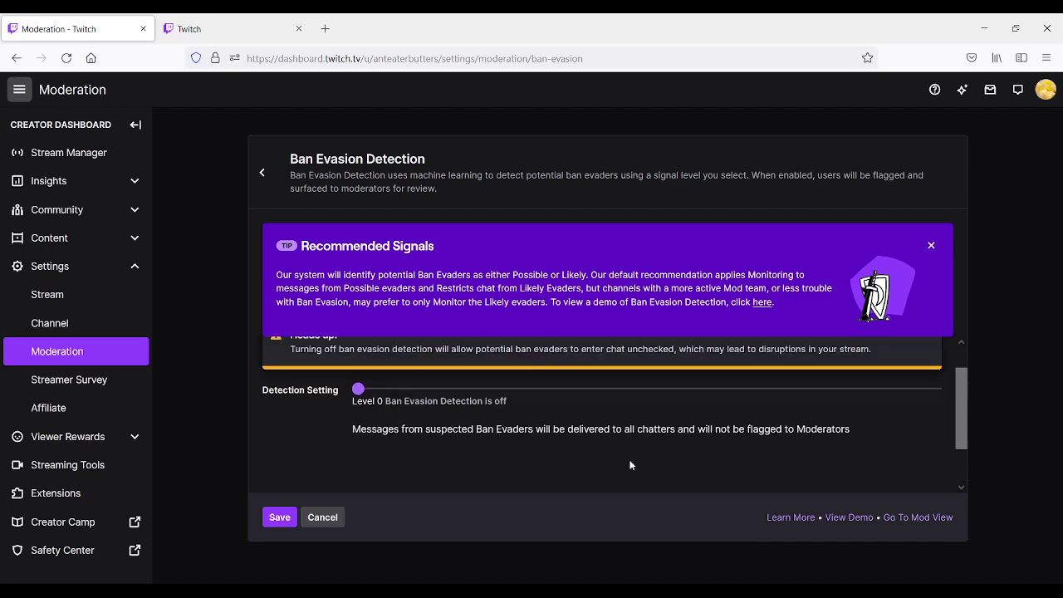
pyautogui.moveTo(410, 425); pyautogui.dragTo(570, 427)
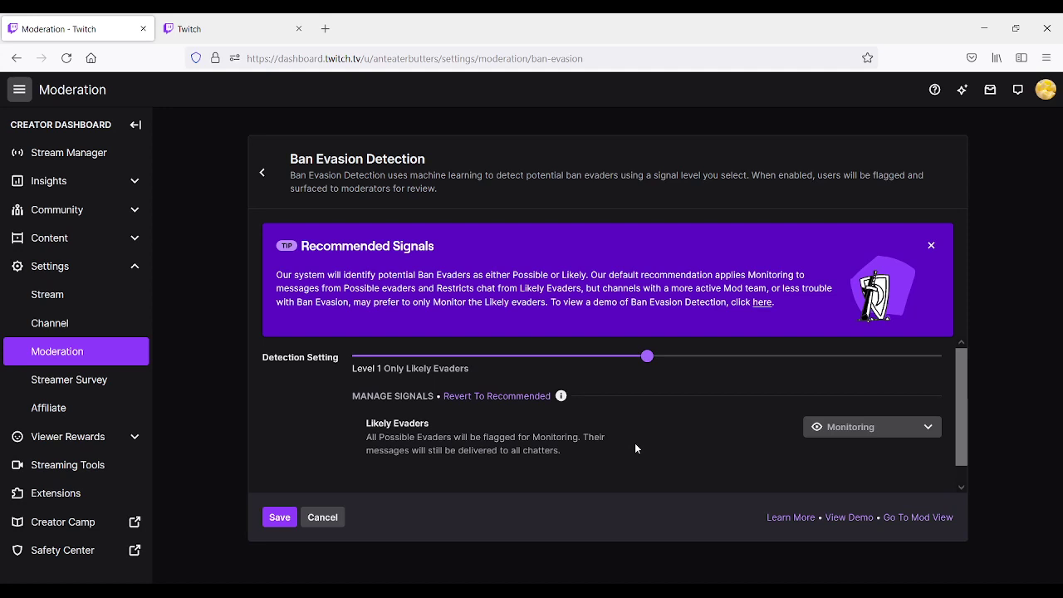
pyautogui.scroll(-1, 635, 449)
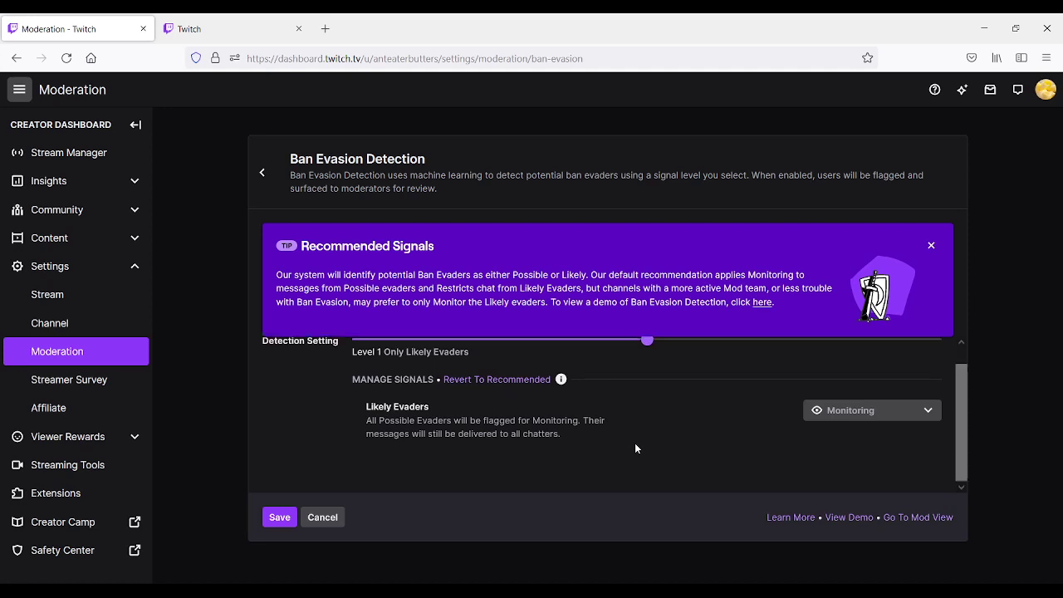
pyautogui.click(510, 380)
pyautogui.scroll(-2, 617, 426)
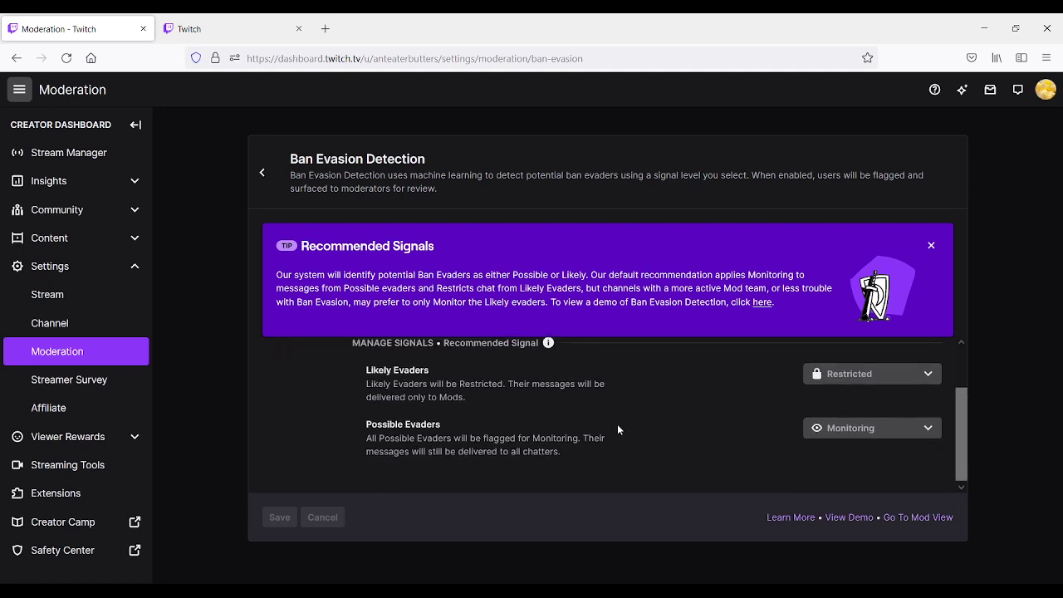
pyautogui.scroll(3, 618, 429)
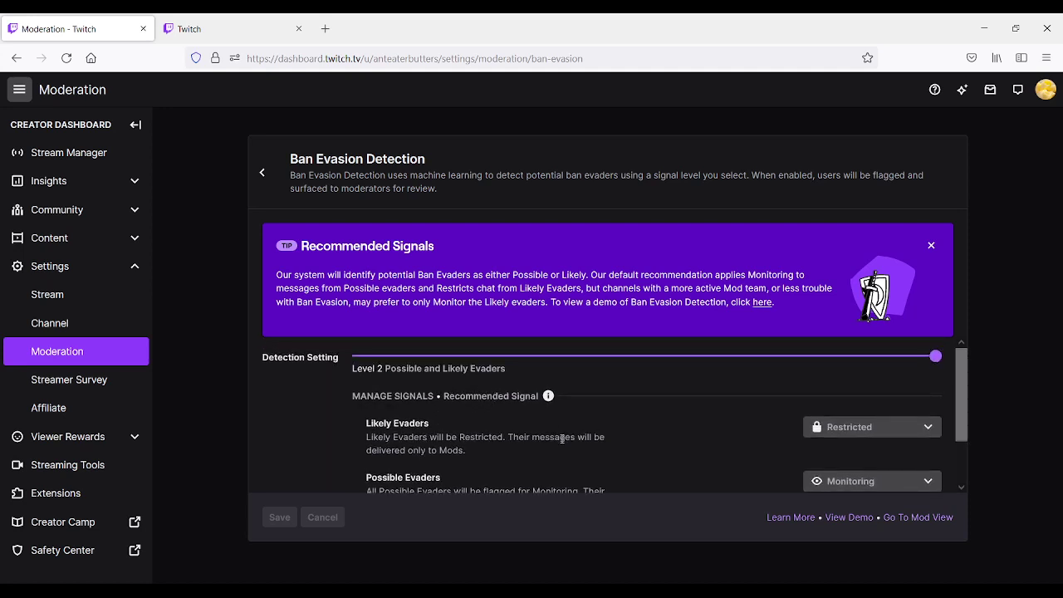
pyautogui.scroll(-2, 573, 440)
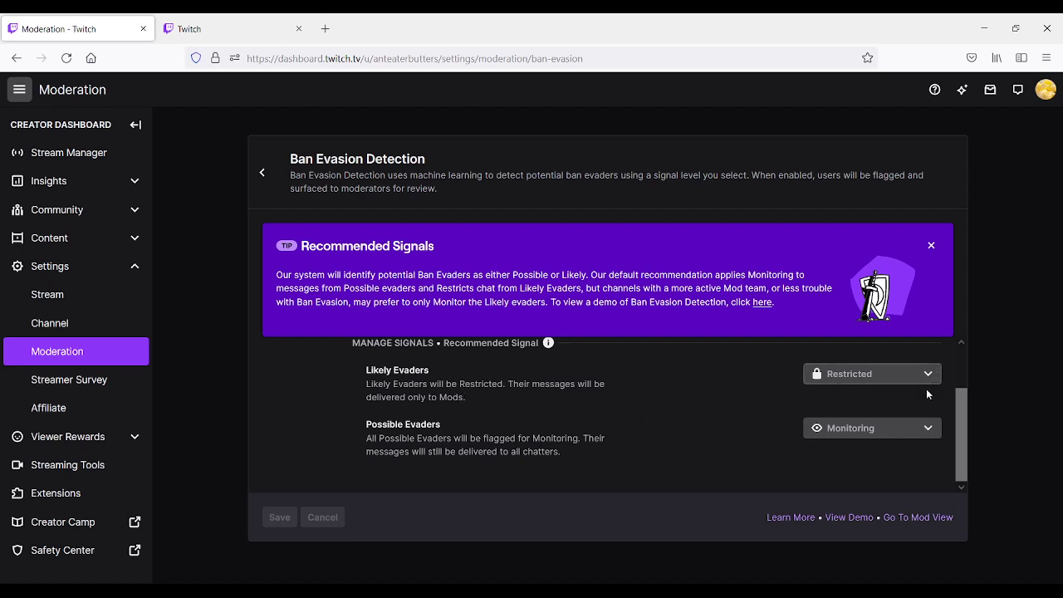
pyautogui.scroll(1, 664, 462)
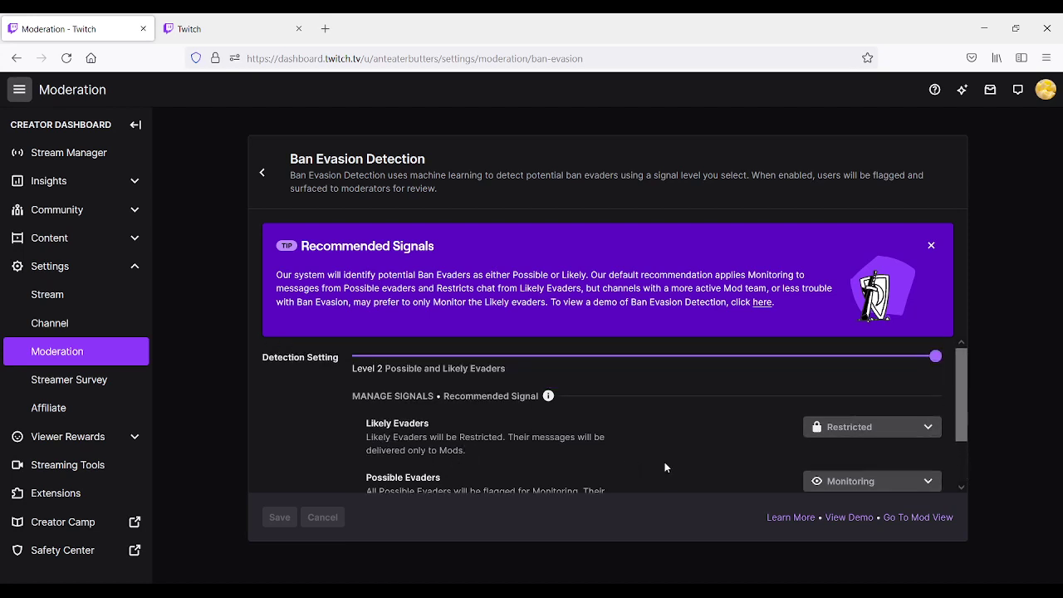
pyautogui.scroll(-1, 665, 462)
pyautogui.click(928, 373)
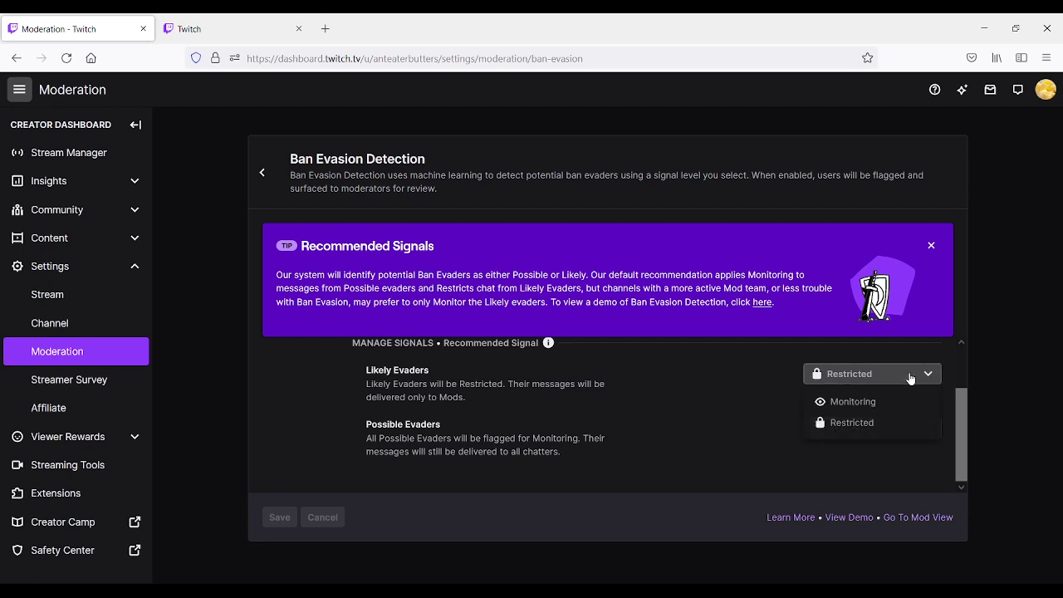
pyautogui.click(856, 422)
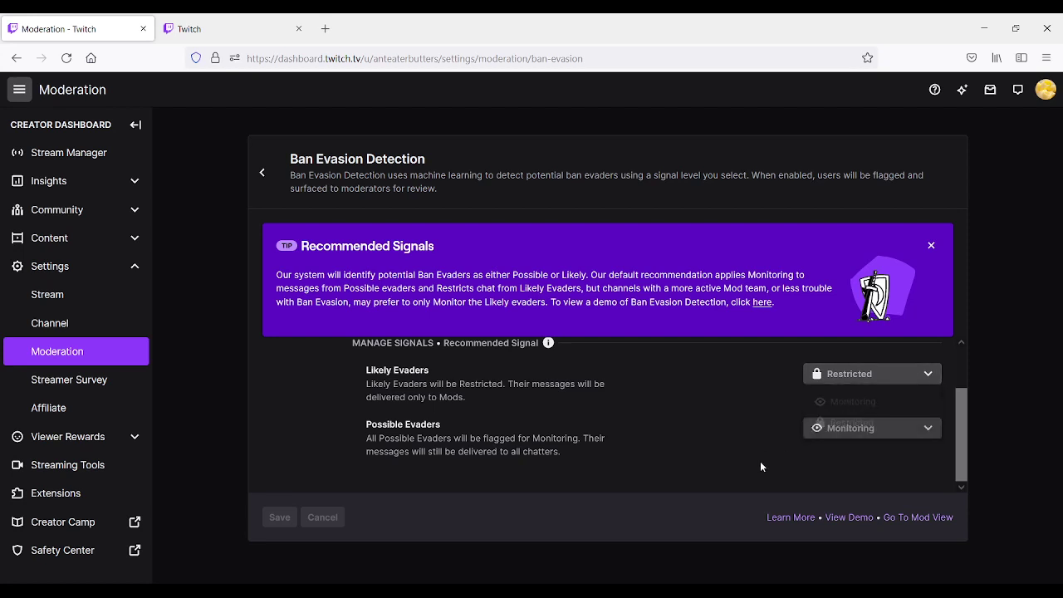
pyautogui.click(889, 430)
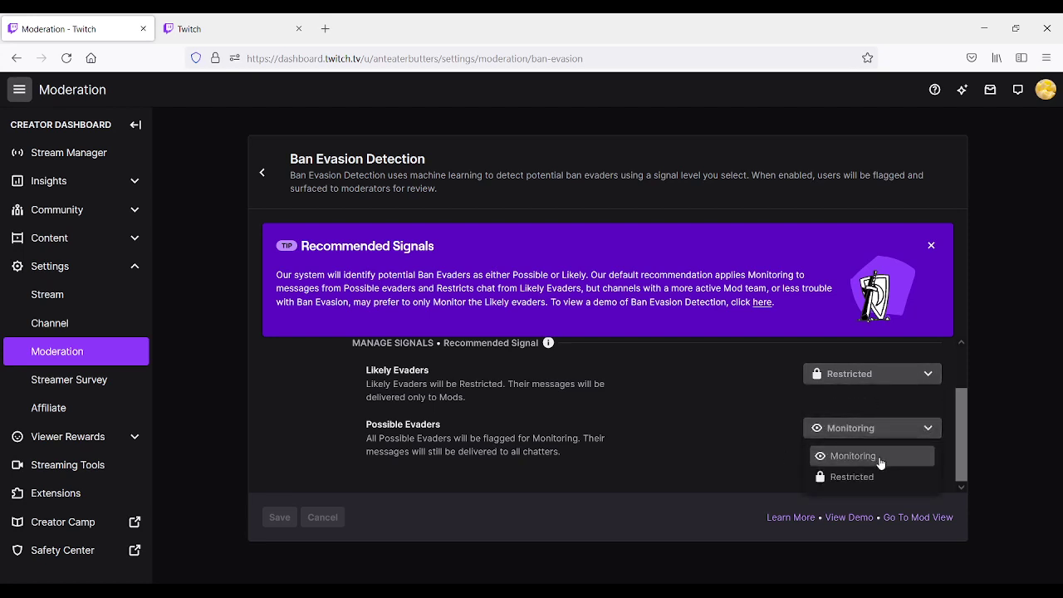
pyautogui.click(733, 484)
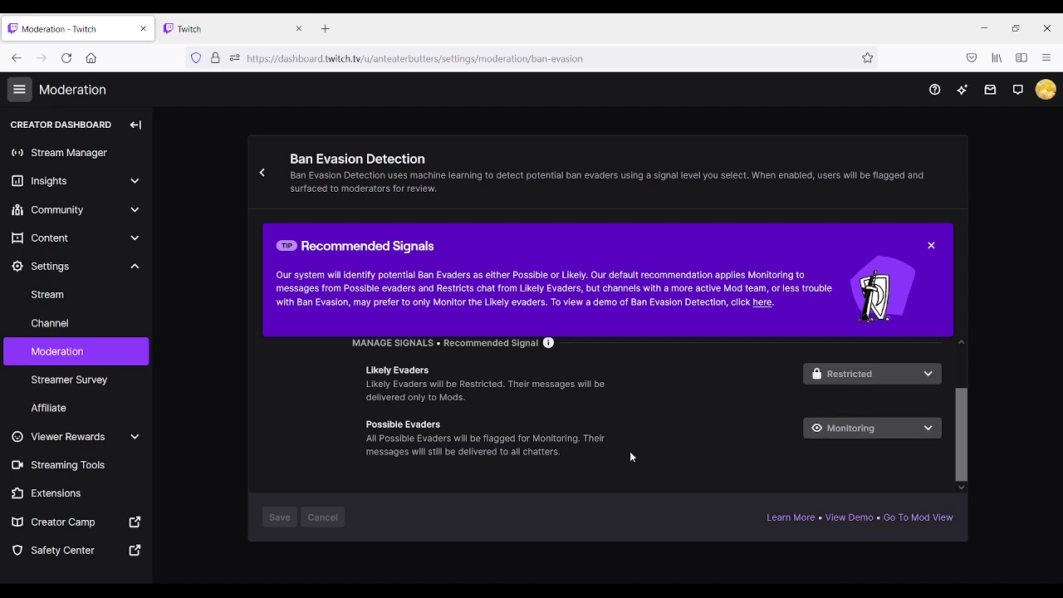
# Open the Suspicious User Controls help article from the Recommended Signal info tooltip's Learn More link
pyautogui.scroll(1, 520, 428)
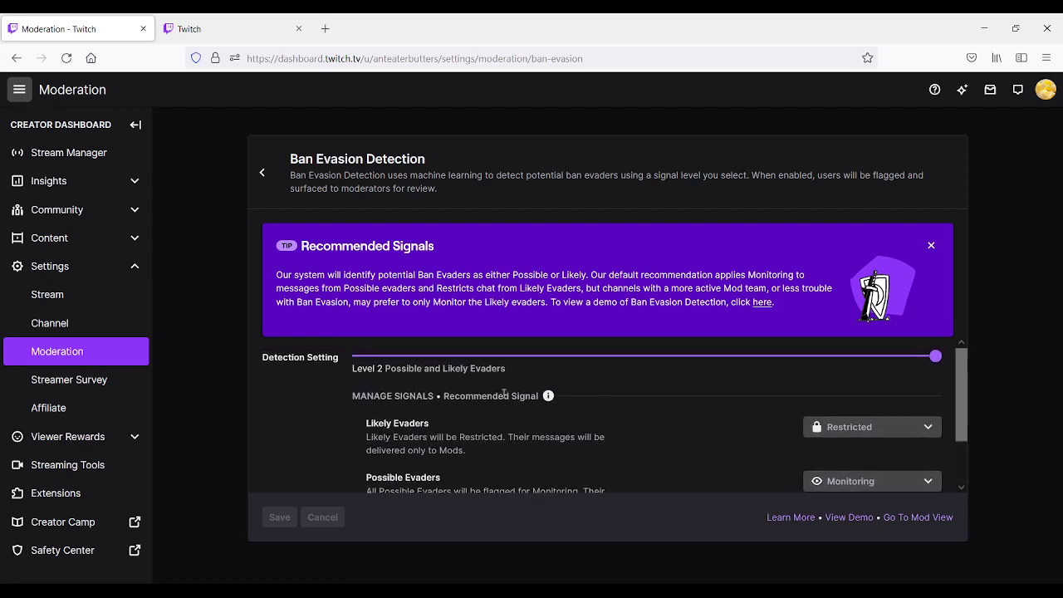
pyautogui.moveTo(550, 398)
pyautogui.scroll(-1, 711, 403)
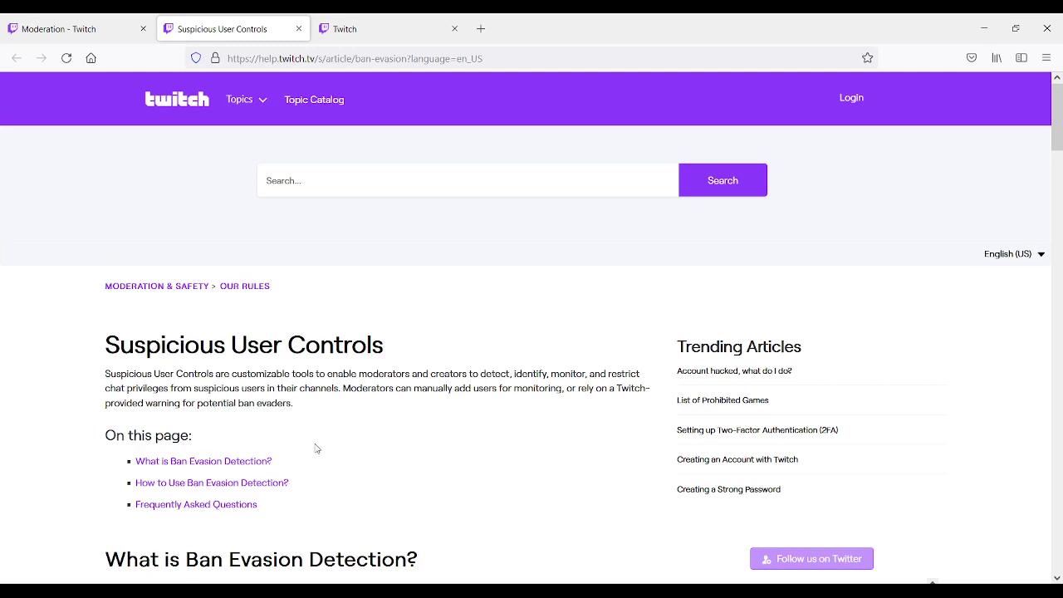
# Read down the Suspicious User Controls article to the FAQ on false positives and no mobile support
pyautogui.scroll(-1, 322, 451)
pyautogui.scroll(-1, 322, 450)
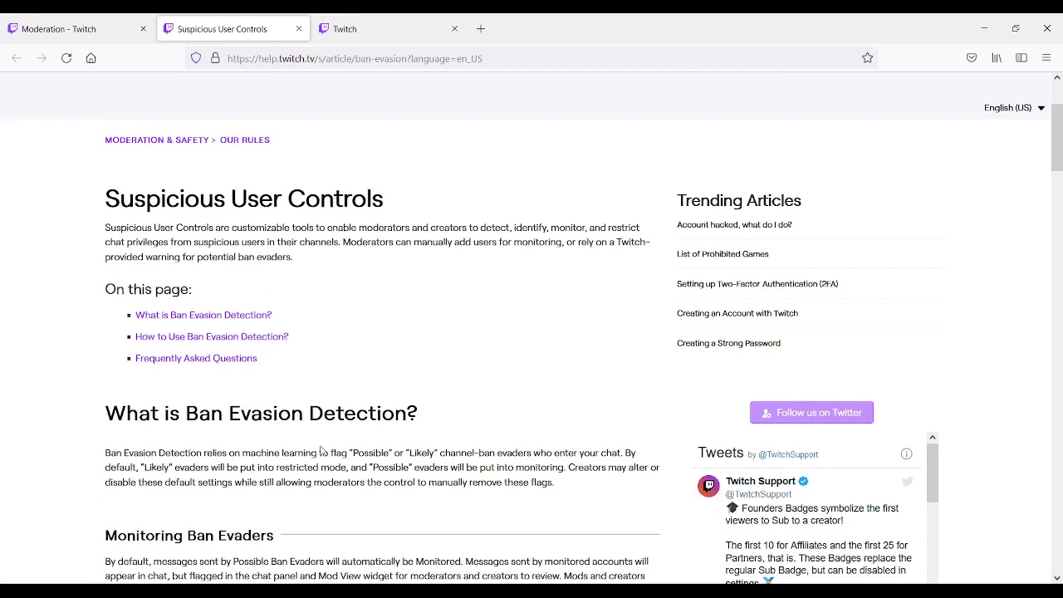
pyautogui.scroll(-1, 322, 450)
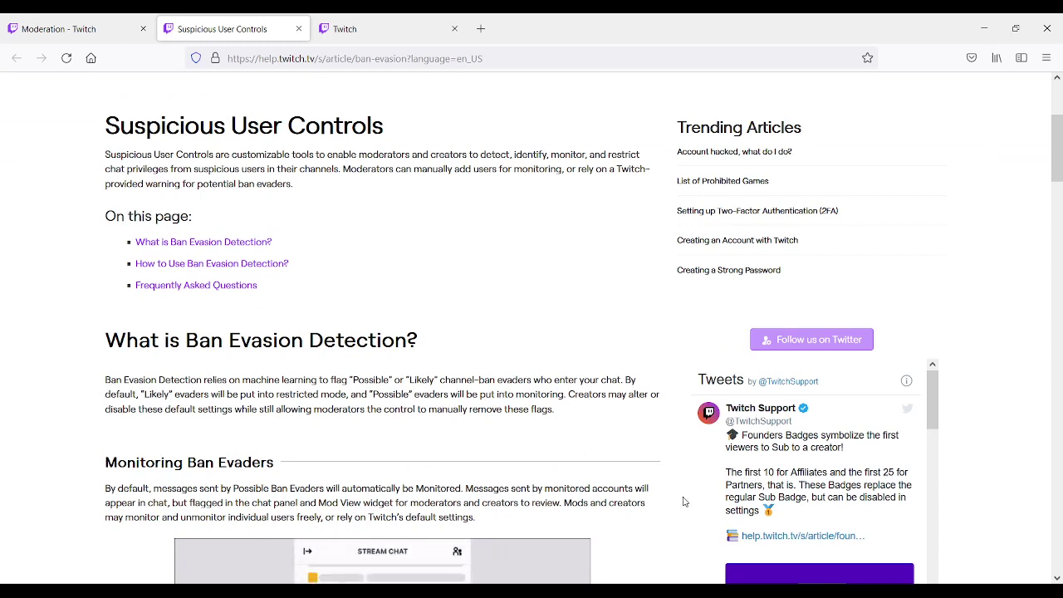
pyautogui.scroll(-1, 682, 506)
pyautogui.scroll(-2, 682, 506)
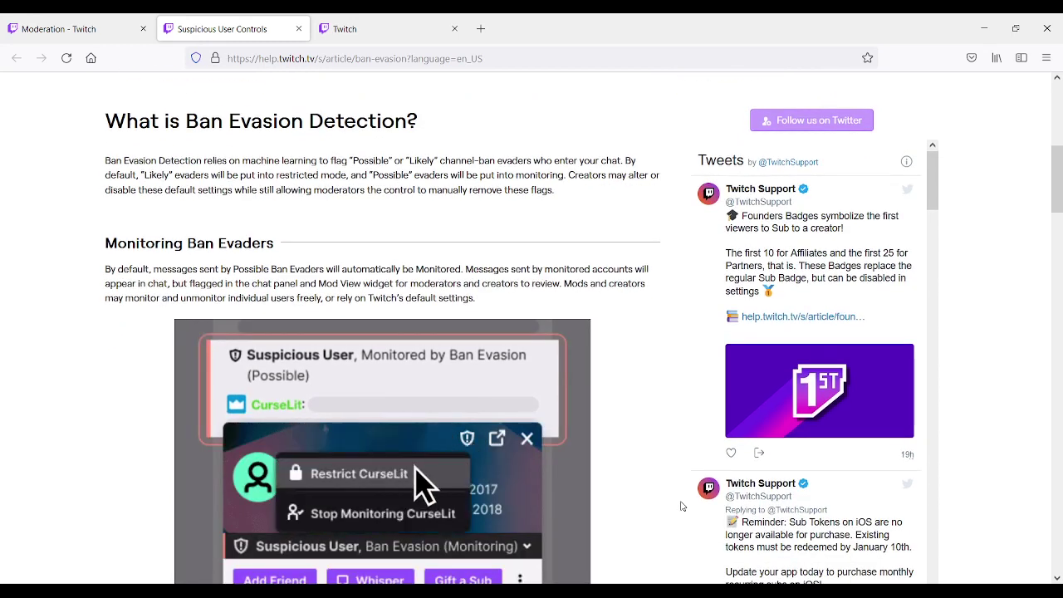
pyautogui.scroll(-1, 682, 506)
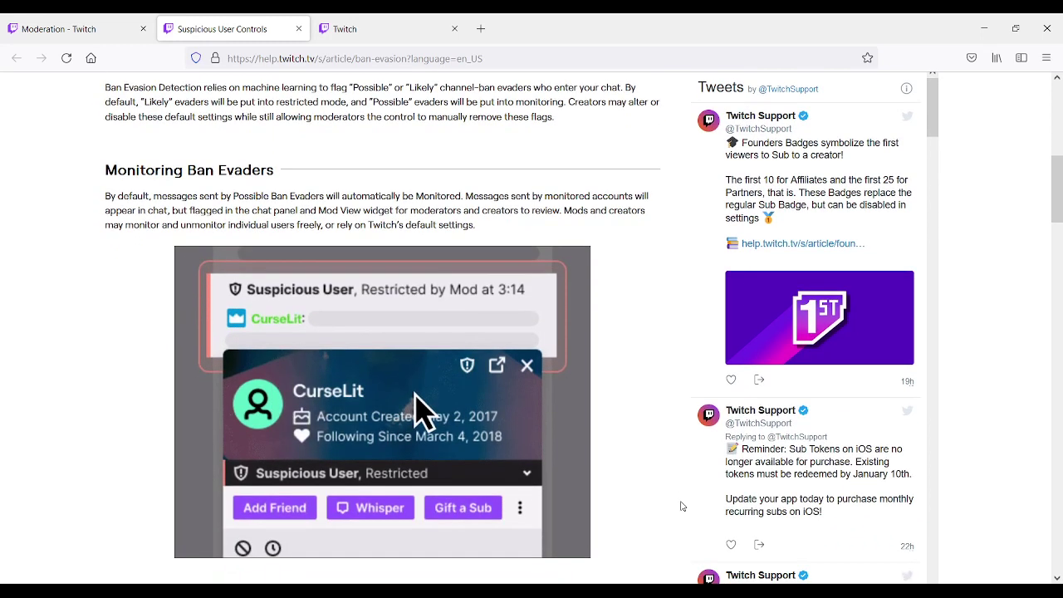
pyautogui.scroll(-1, 682, 506)
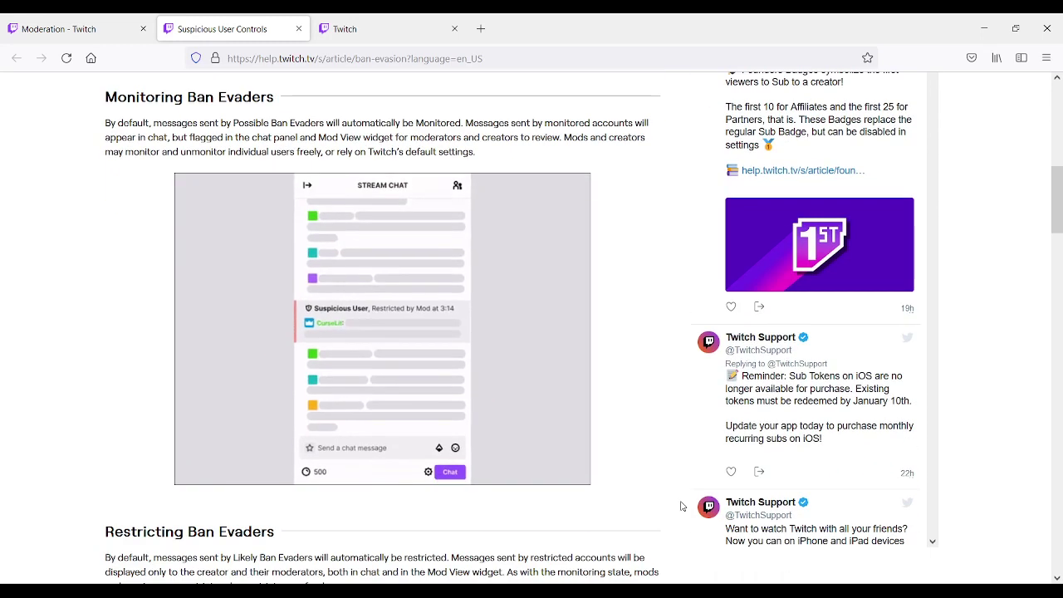
pyautogui.scroll(-4, 682, 506)
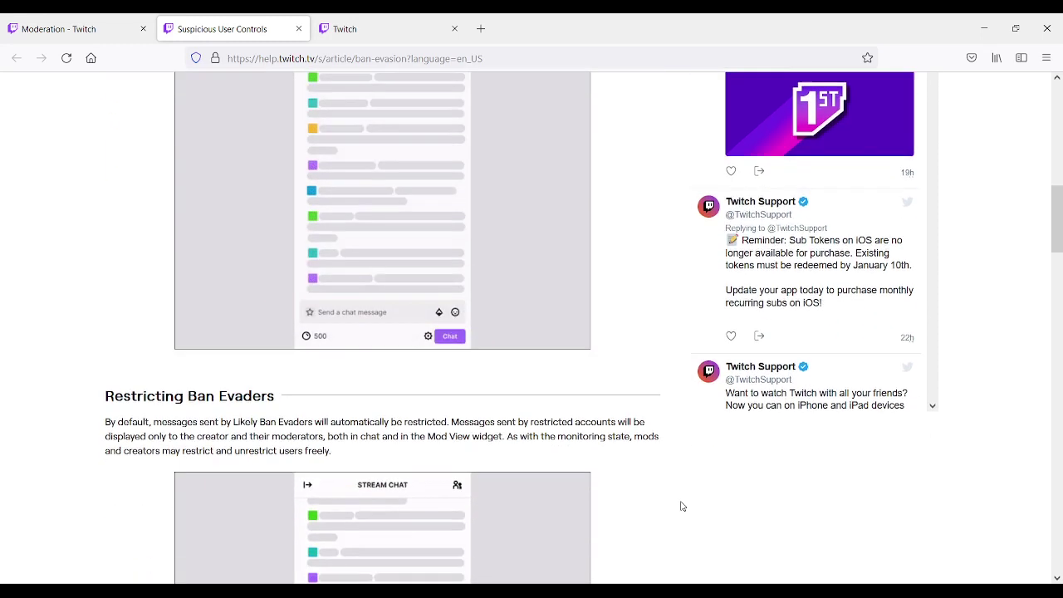
pyautogui.scroll(-2, 682, 506)
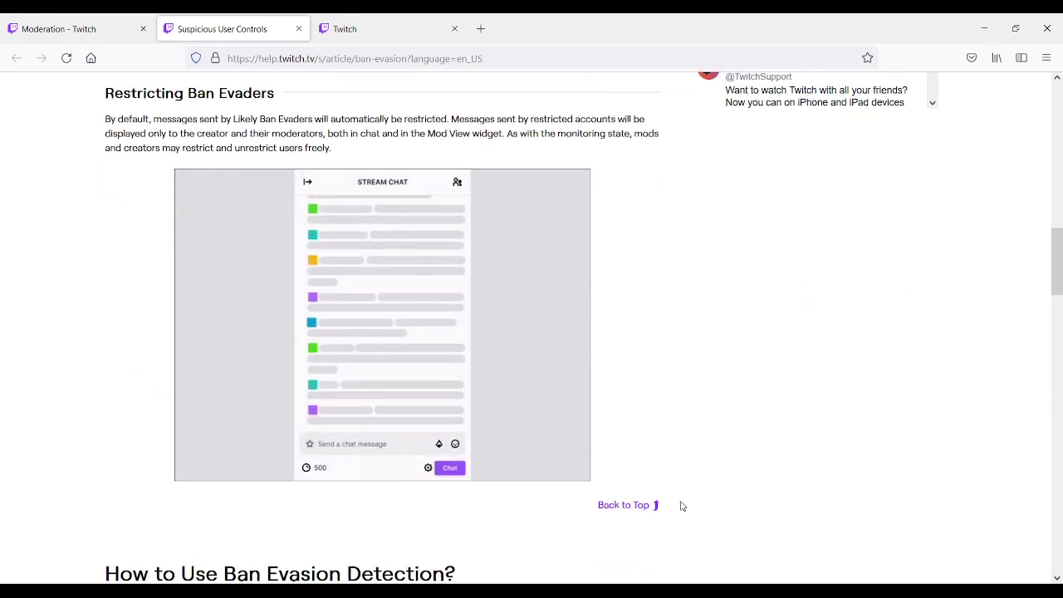
pyautogui.scroll(-1, 682, 505)
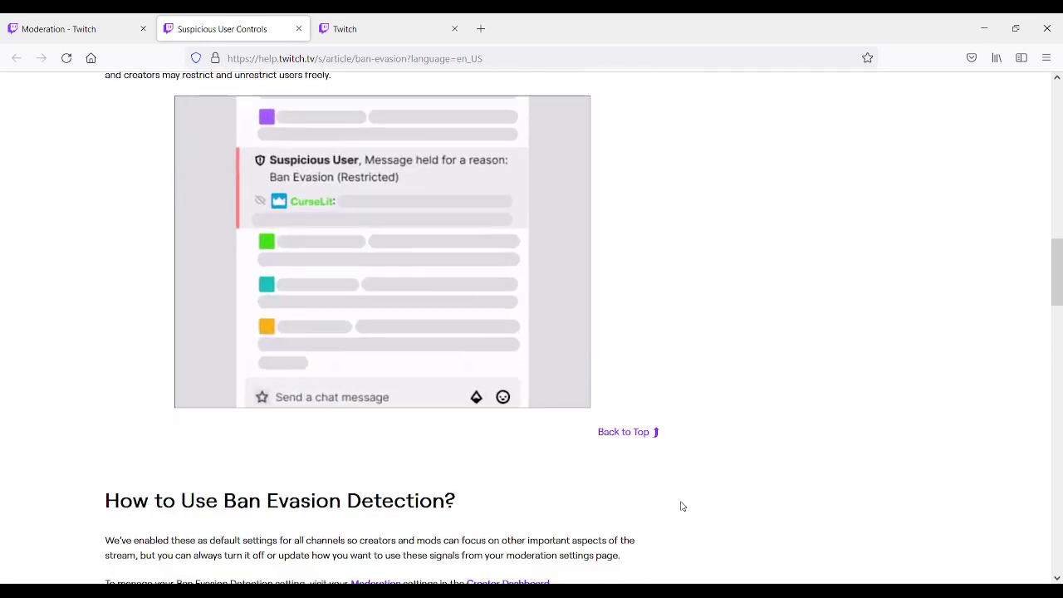
pyautogui.scroll(-2, 649, 468)
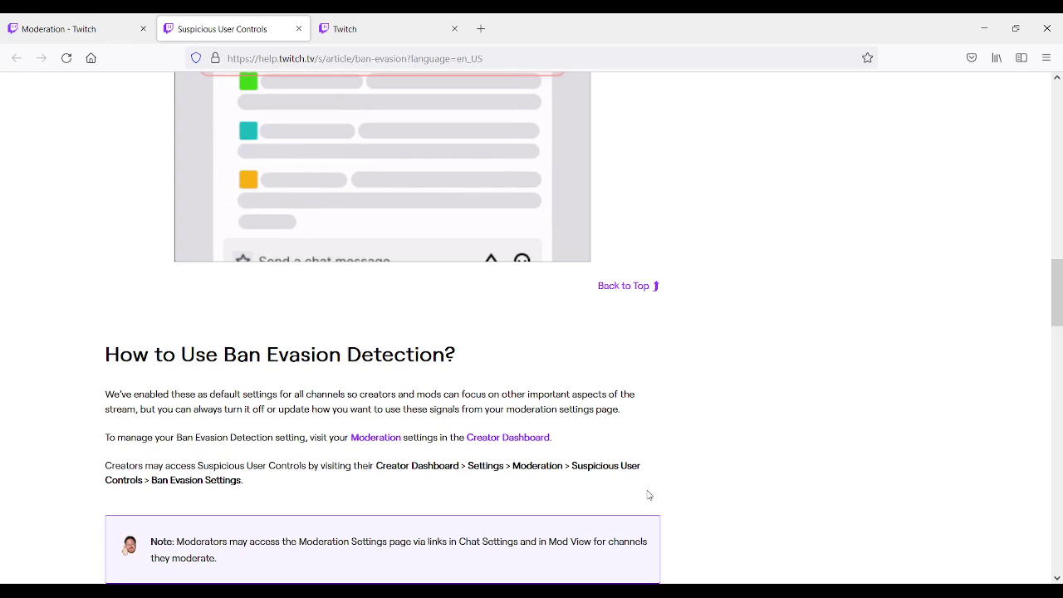
pyautogui.scroll(-3, 649, 495)
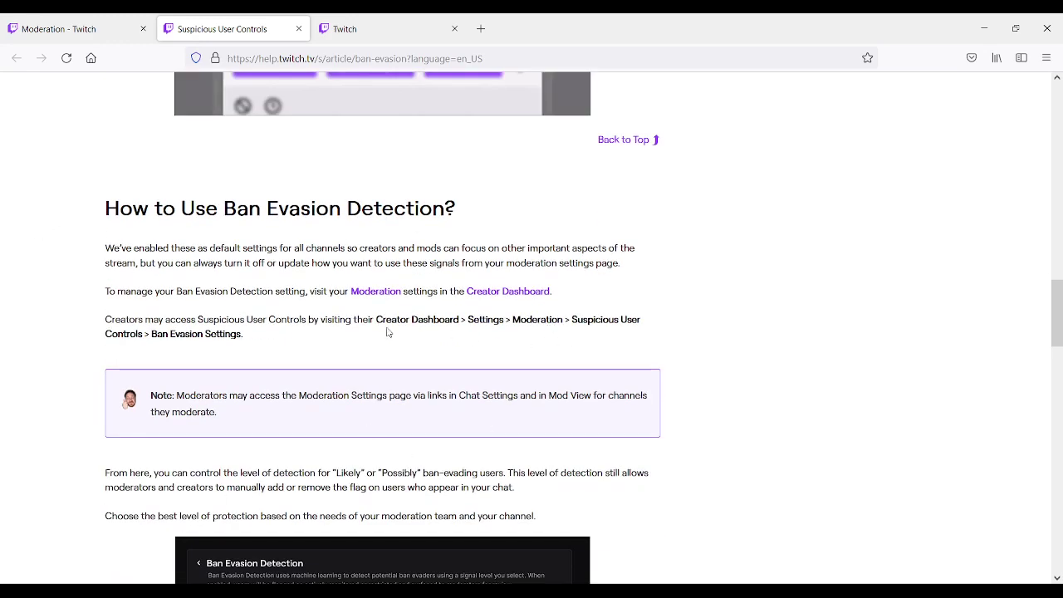
pyautogui.scroll(-6, 610, 427)
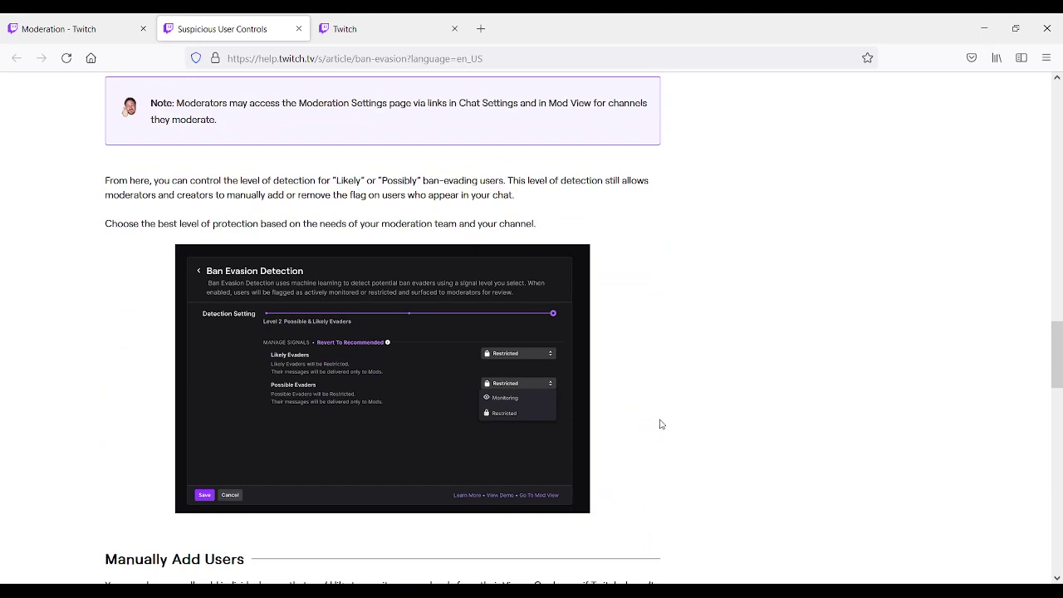
pyautogui.scroll(-6, 662, 424)
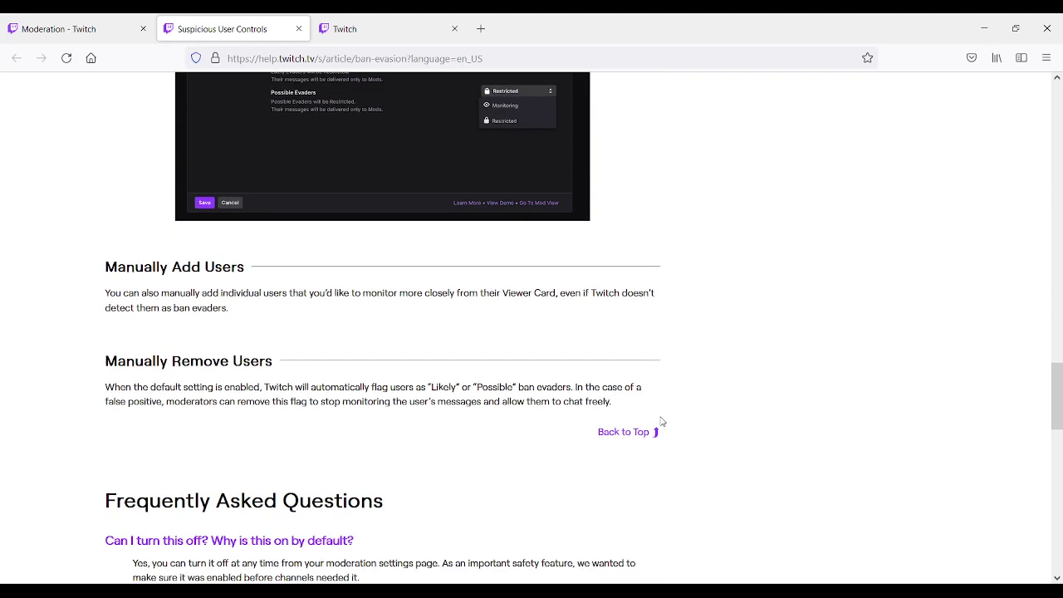
pyautogui.scroll(-6, 639, 404)
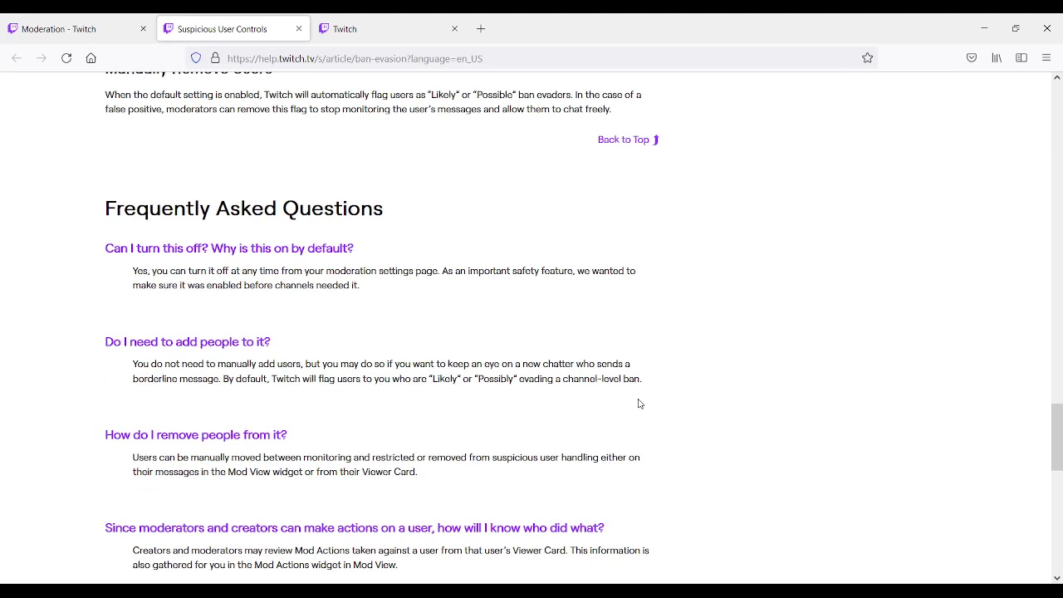
pyautogui.scroll(-3, 638, 404)
pyautogui.scroll(2, 638, 403)
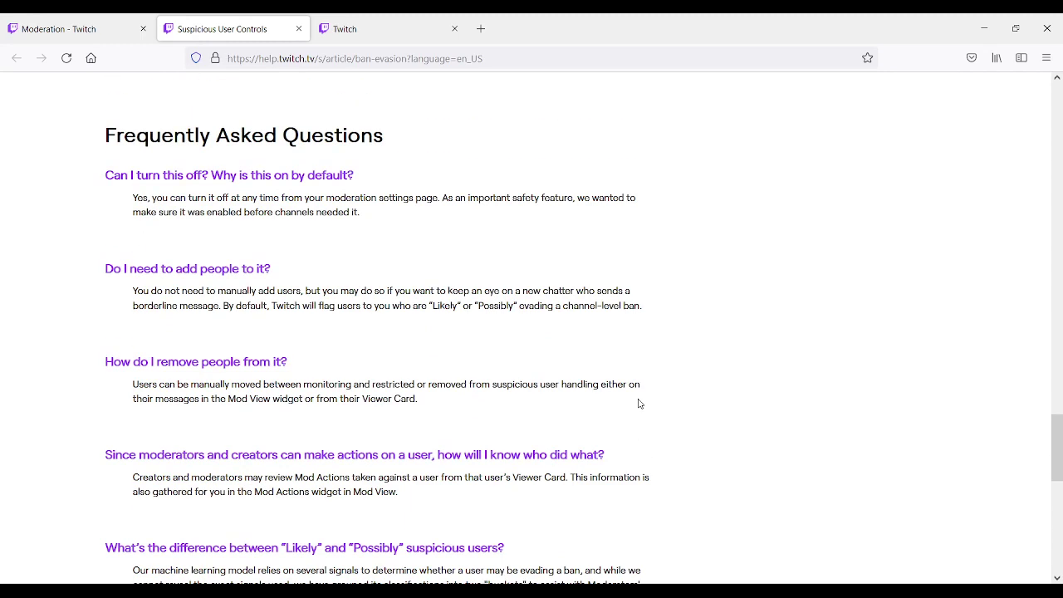
pyautogui.scroll(-2, 638, 403)
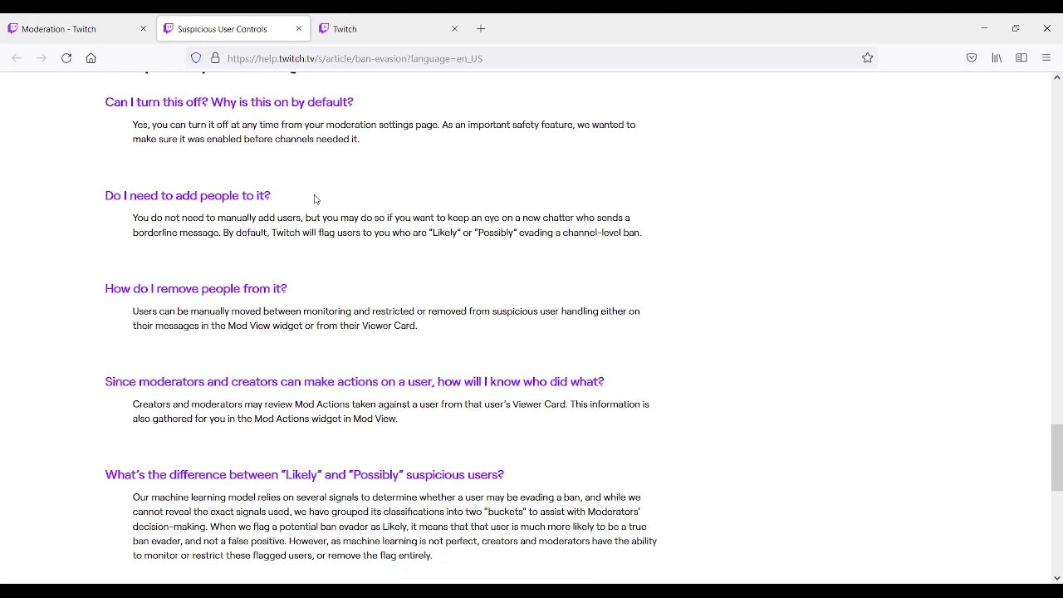
pyautogui.scroll(-2, 498, 342)
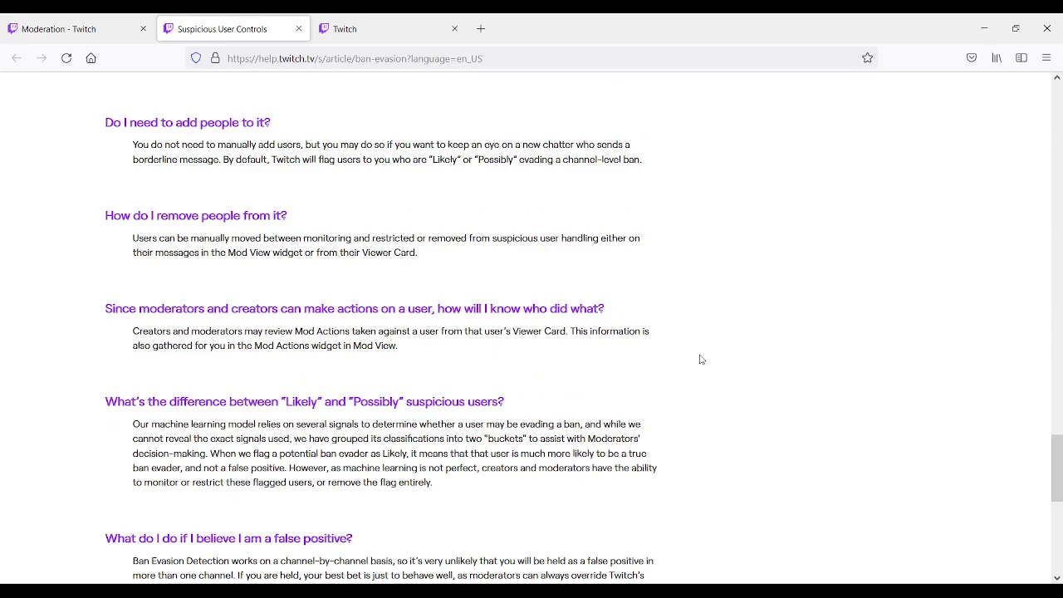
pyautogui.scroll(-8, 702, 359)
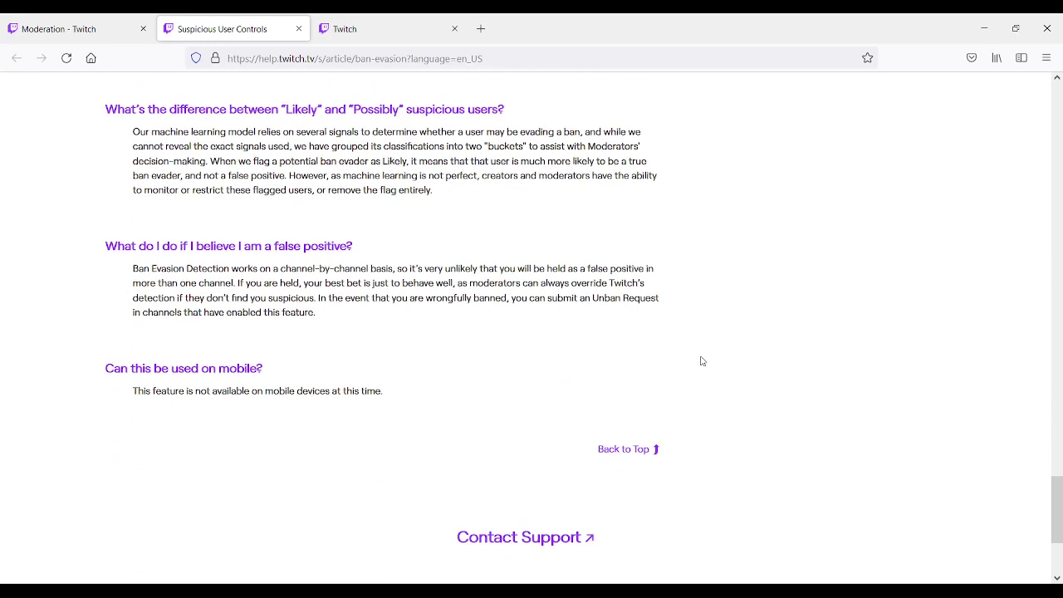
pyautogui.scroll(-2, 701, 362)
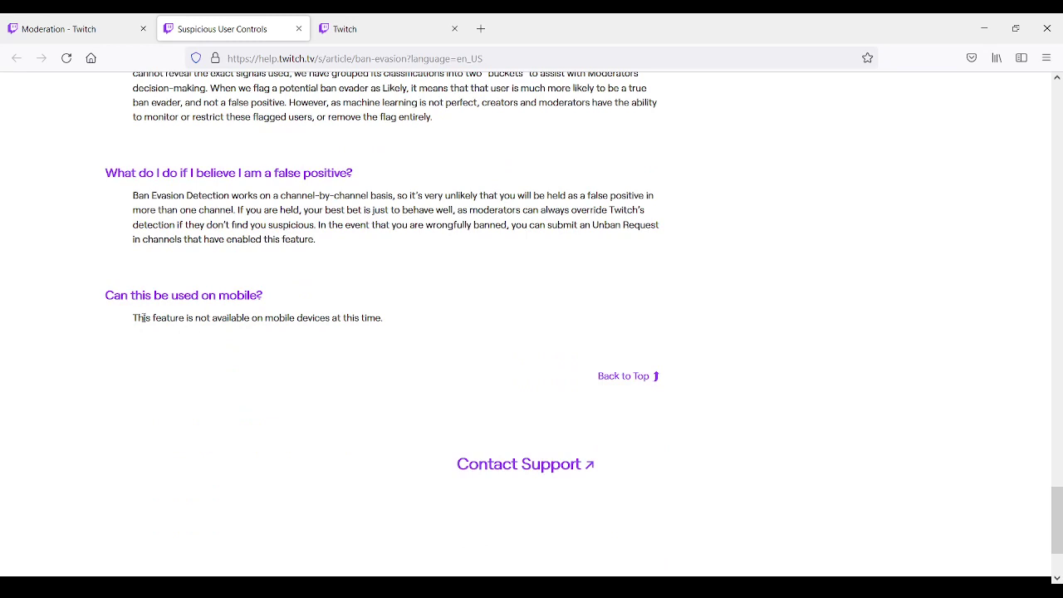
pyautogui.moveTo(106, 295); pyautogui.dragTo(262, 298)
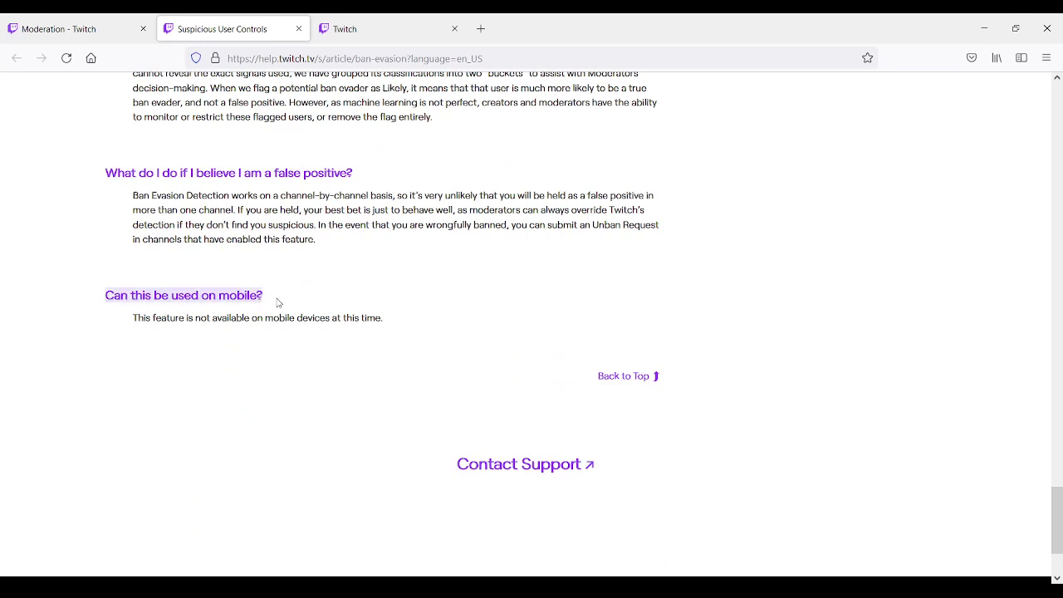
pyautogui.moveTo(133, 318); pyautogui.dragTo(344, 320)
pyautogui.click(307, 344)
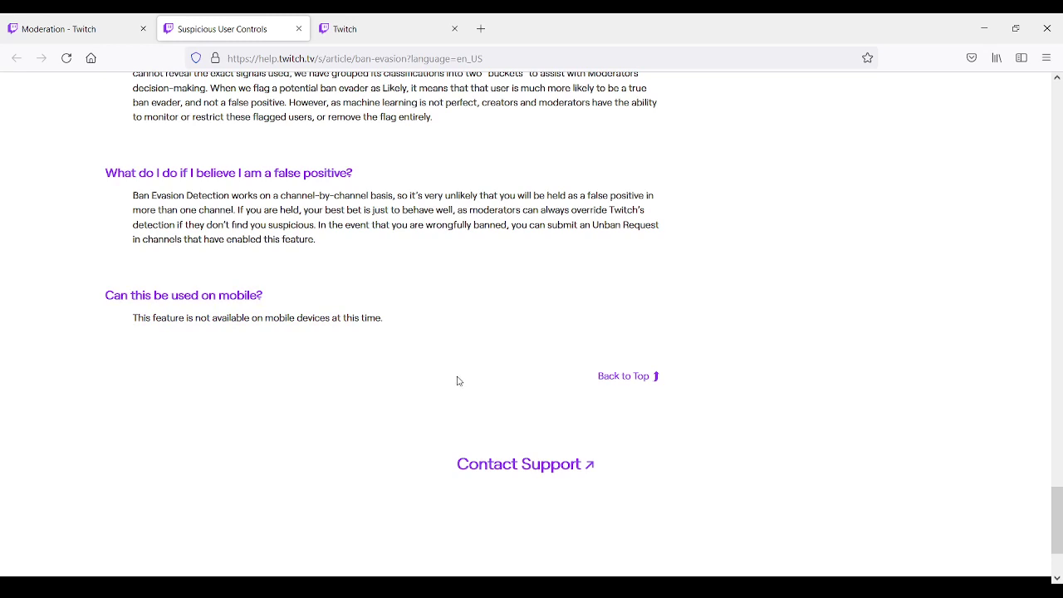
pyautogui.scroll(3, 354, 418)
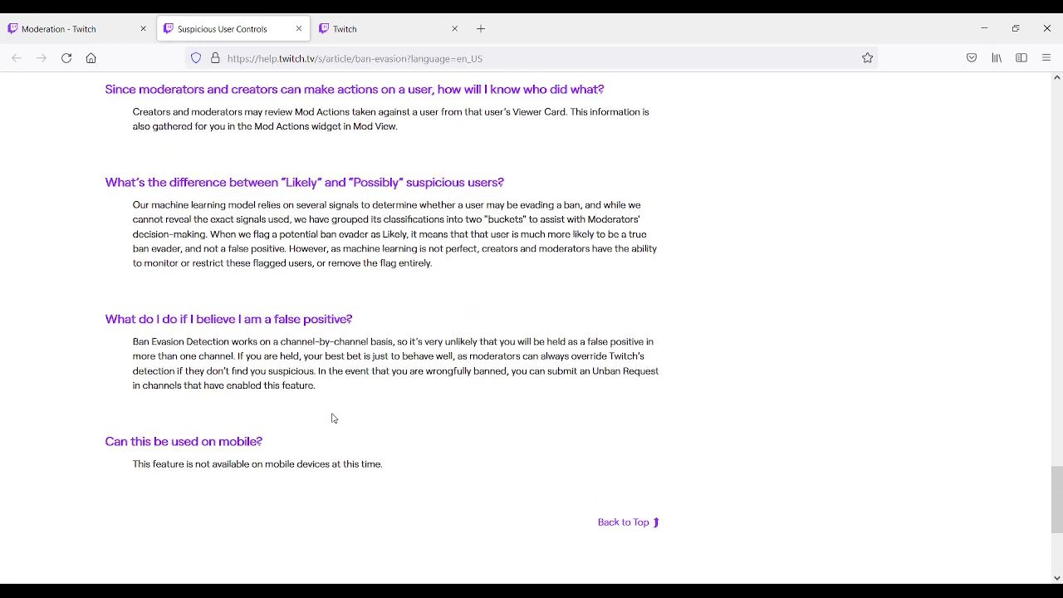
pyautogui.scroll(-3, 586, 469)
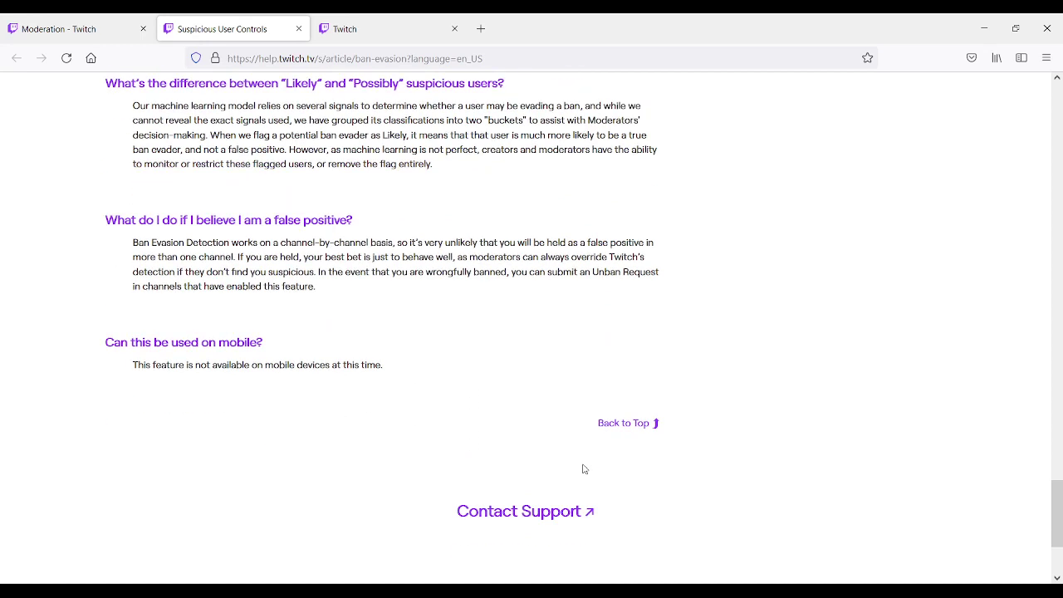